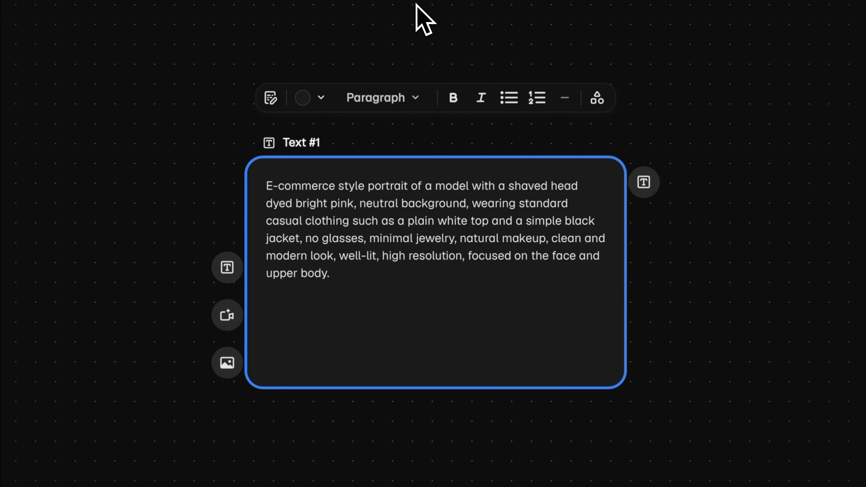
Step: Connect a new Image Generator to the Text #1 portrait prompt, generate the image and view it enlarged
{"action": "left_click_drag", "start_coordinate": [645, 182], "coordinate": [763, 147]}
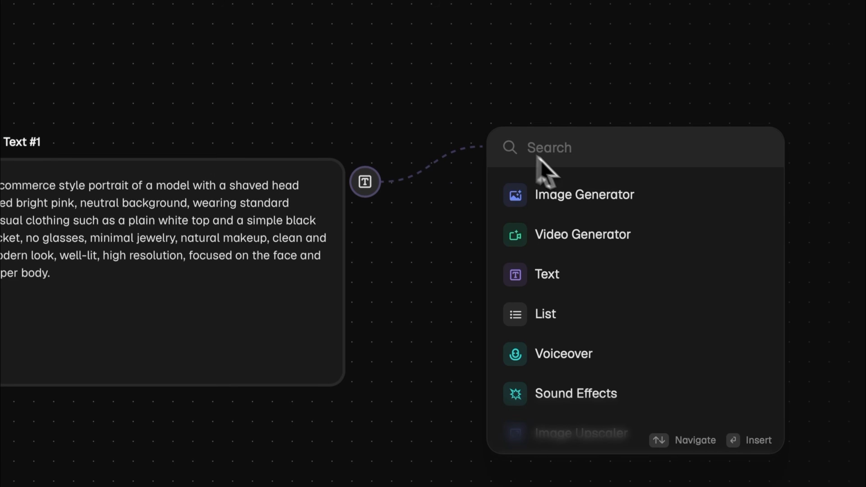
{"action": "left_click", "coordinate": [662, 205]}
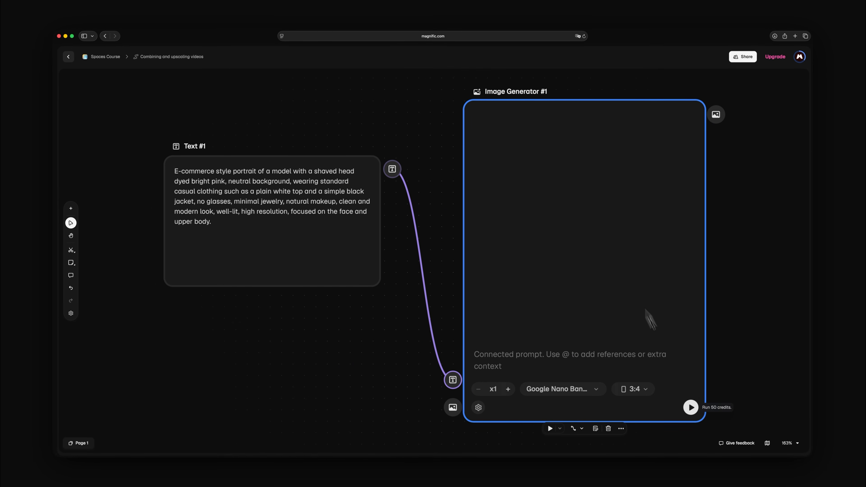
{"action": "left_click", "coordinate": [691, 407]}
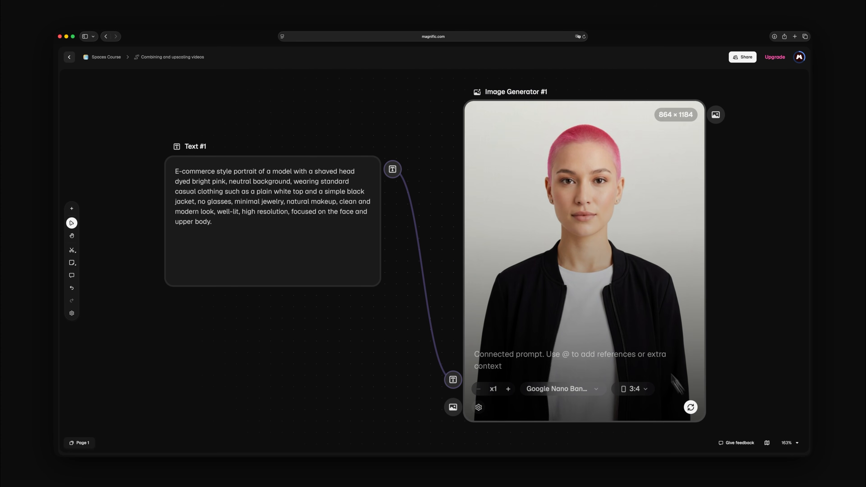
{"action": "double_click", "coordinate": [594, 260]}
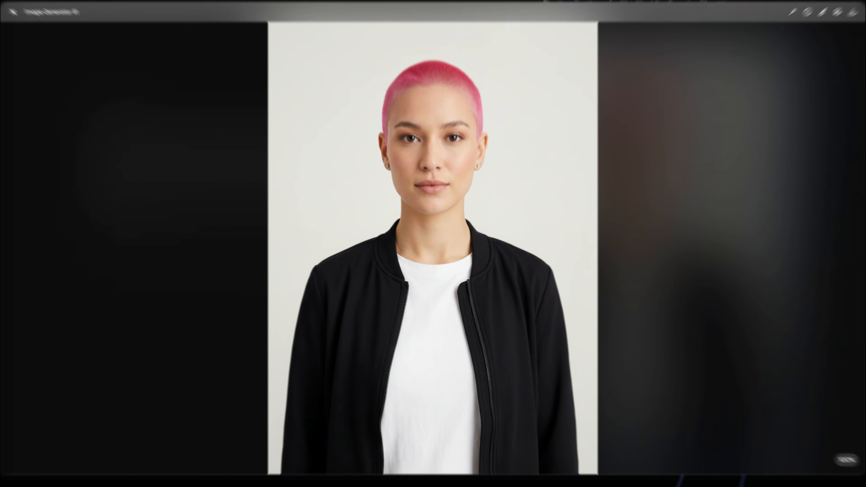
{"action": "key", "text": "Escape"}
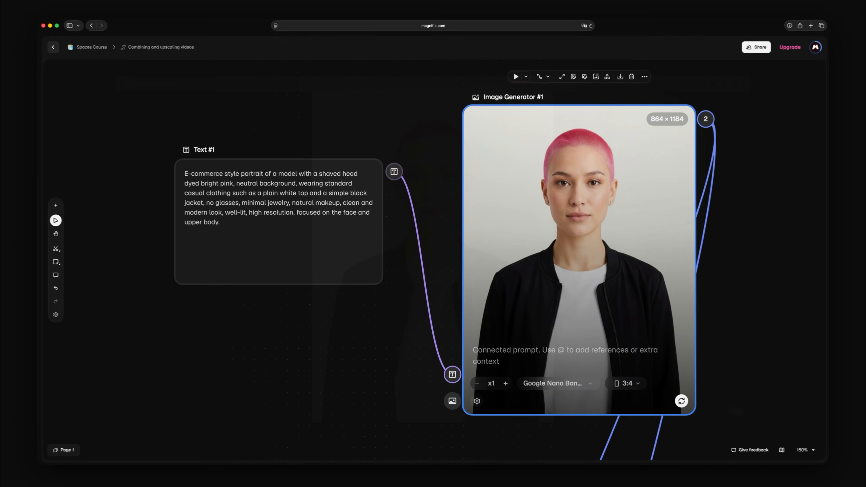
Step: Add another Image Generator, paste the street selfie prompt, connect the portrait as reference and generate the image
{"action": "key", "text": "n"}
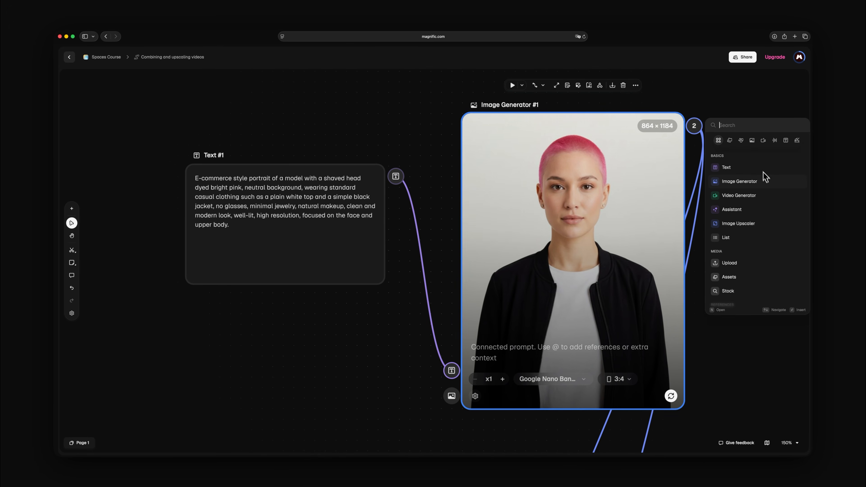
{"action": "left_click", "coordinate": [766, 181]}
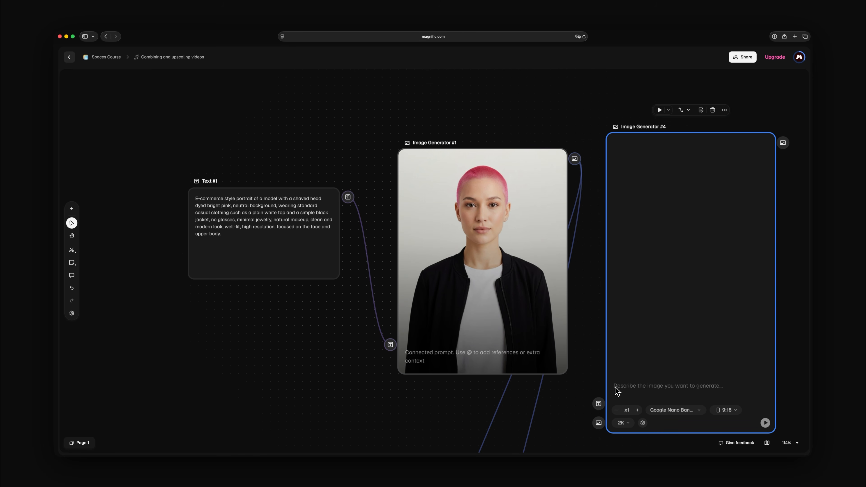
{"action": "left_click", "coordinate": [616, 387]}
{"action": "key", "text": "super+v"}
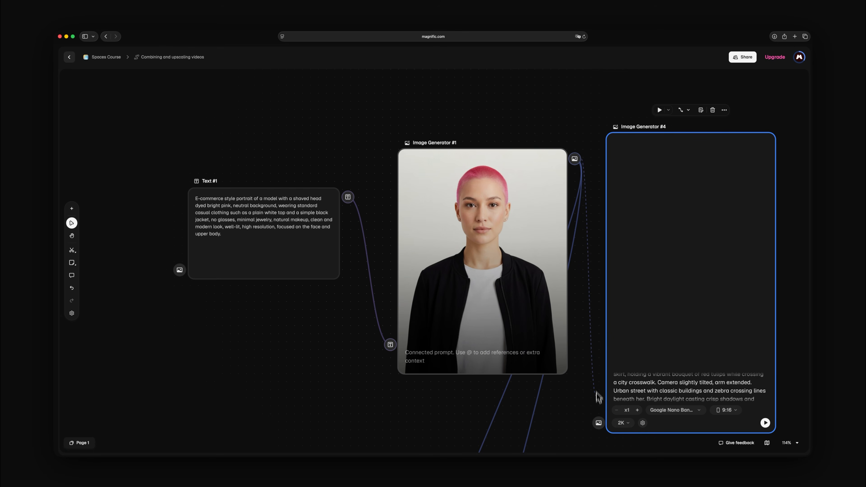
{"action": "left_click", "coordinate": [766, 422]}
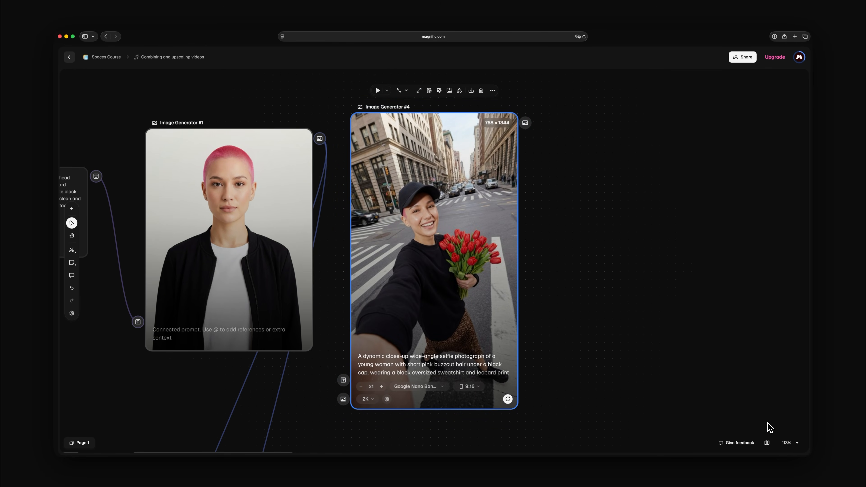
Step: Review the generated street selfie along with the café and museum images
{"action": "double_click", "coordinate": [464, 286]}
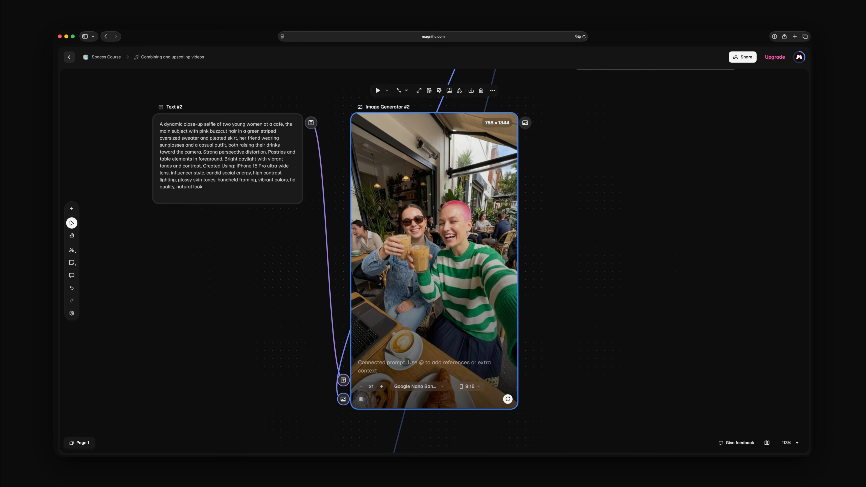
{"action": "key", "text": "space"}
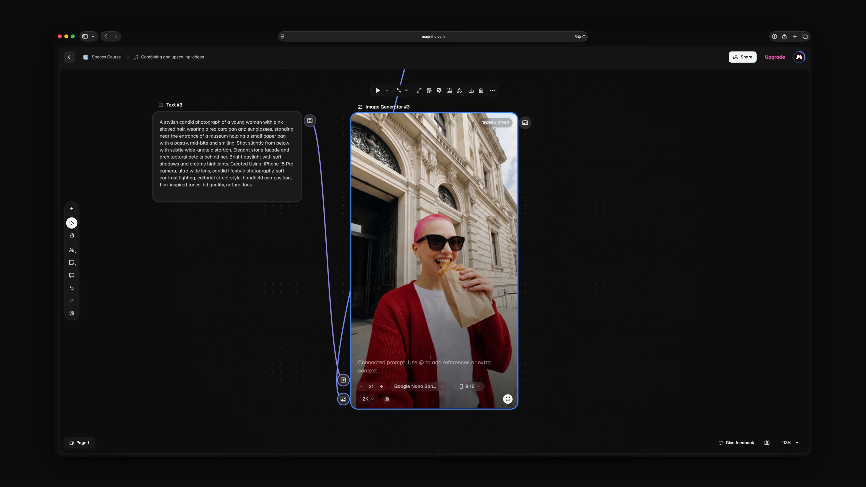
{"action": "key", "text": "space"}
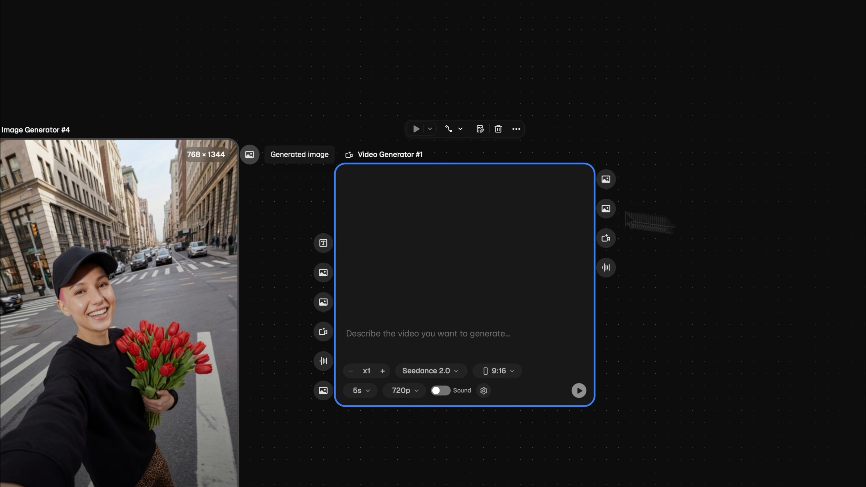
Step: Connect the tulip street selfie and a new text node holding the pasted walking-video prompt to Video Generator #1
{"action": "left_click_drag", "start_coordinate": [250, 155], "coordinate": [323, 273]}
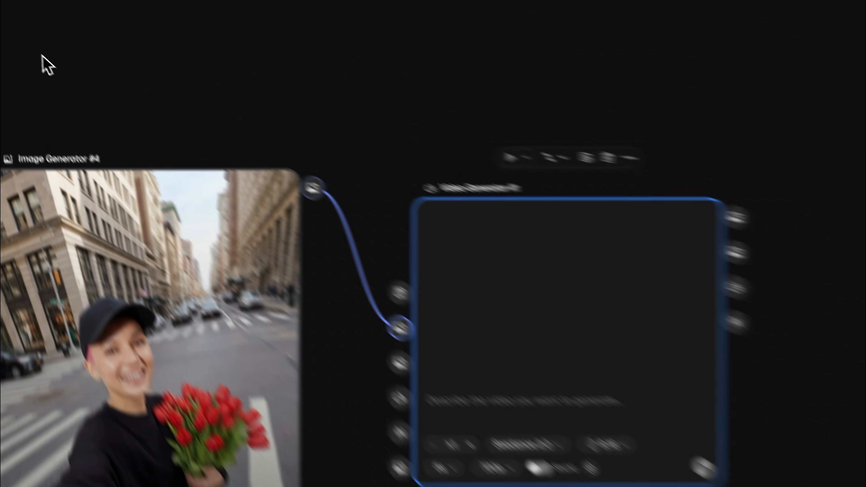
{"action": "double_click", "coordinate": [45, 62]}
{"action": "left_click", "coordinate": [220, 181]}
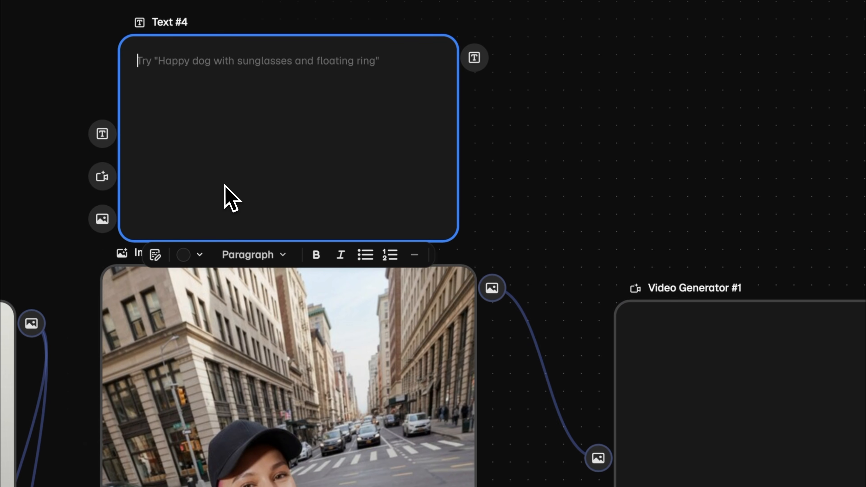
{"action": "key", "text": "ctrl+v"}
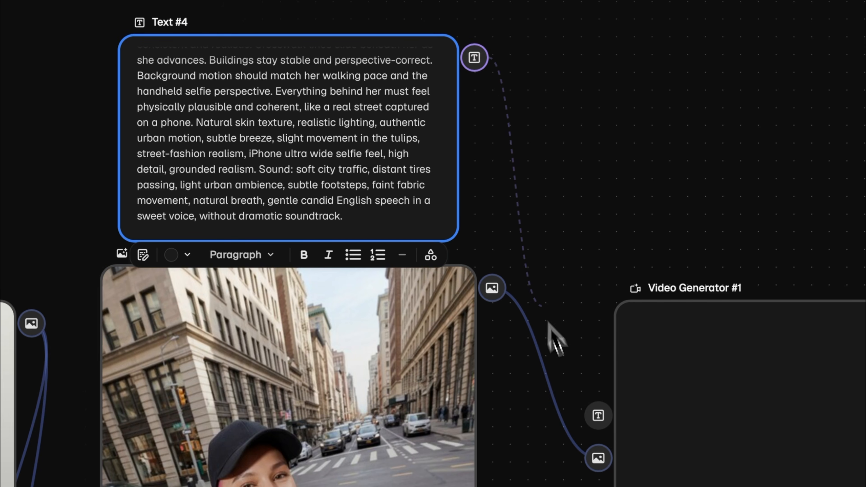
{"action": "left_click_drag", "start_coordinate": [601, 410], "coordinate": [599, 416]}
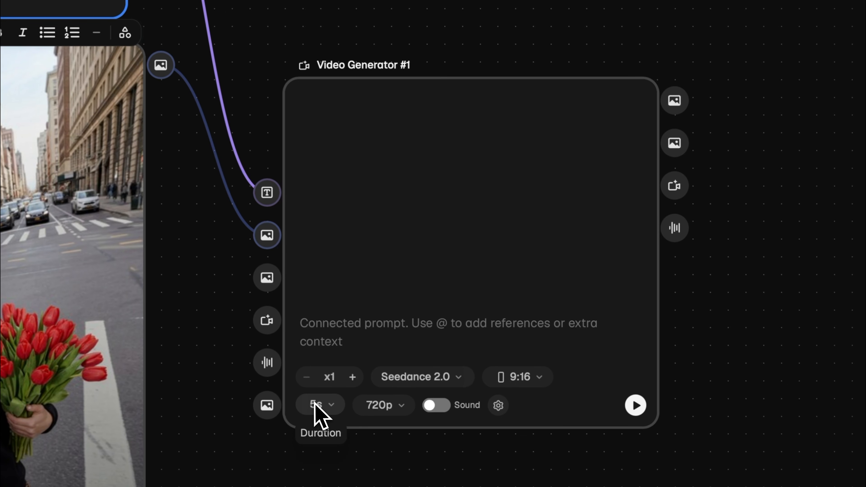
Step: Enable sound in Video Generator #1 and generate the street video
{"action": "left_click", "coordinate": [437, 405]}
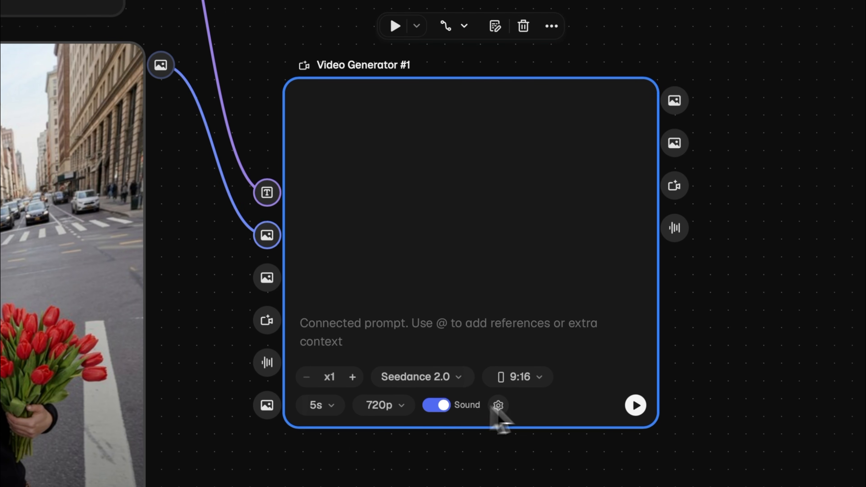
{"action": "left_click", "coordinate": [637, 405]}
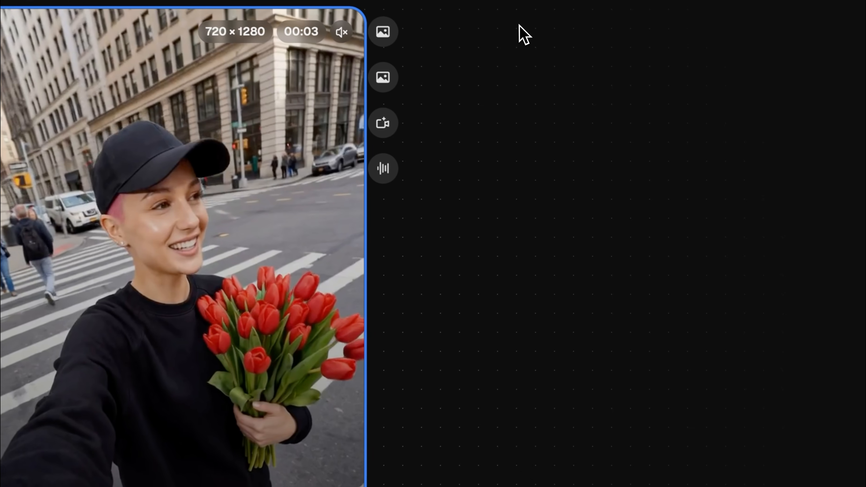
Step: Add a Video Combiner node beside the generated street video
{"action": "double_click", "coordinate": [597, 125]}
{"action": "left_click", "coordinate": [652, 146]}
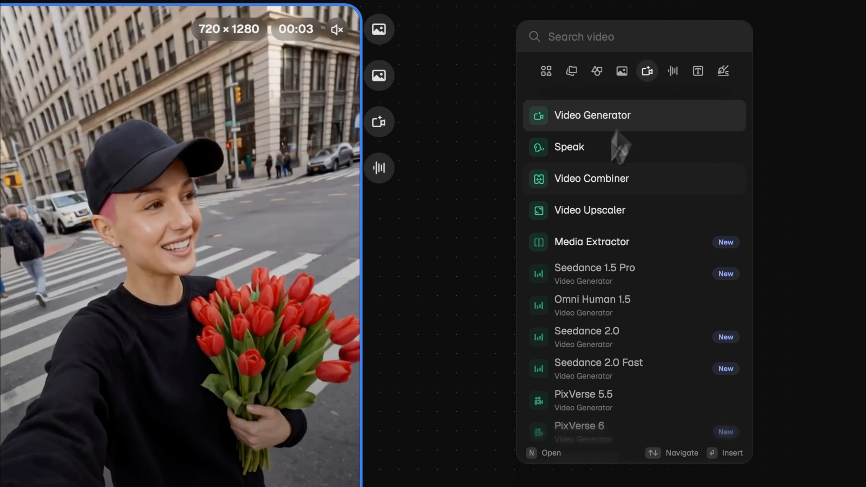
{"action": "left_click", "coordinate": [592, 179]}
Step: Connect the café, museum and street videos to the Video Combiner's video input
{"action": "scroll", "coordinate": [627, 194], "scroll_direction": "down", "scroll_amount": 5}
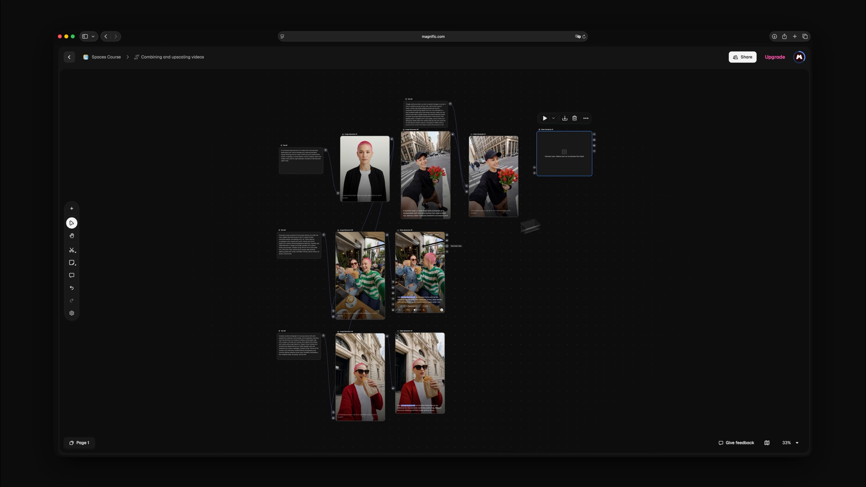
{"action": "left_click_drag", "start_coordinate": [535, 175], "coordinate": [535, 169]}
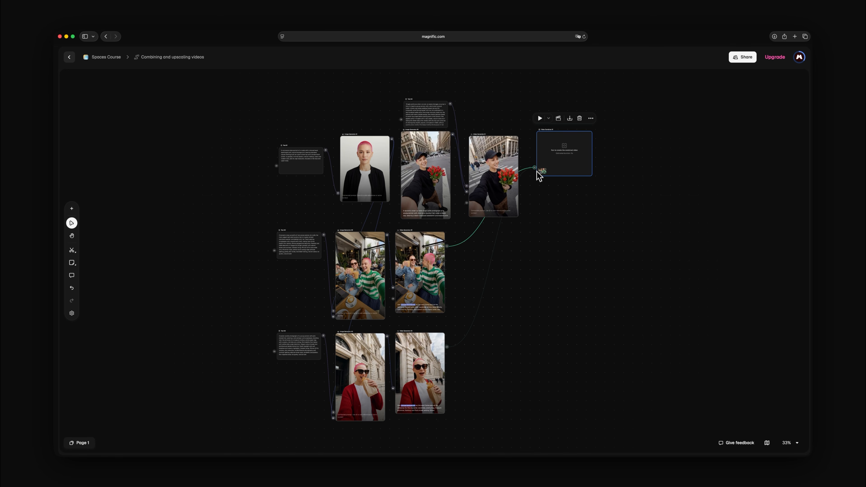
{"action": "key", "text": "shift+2"}
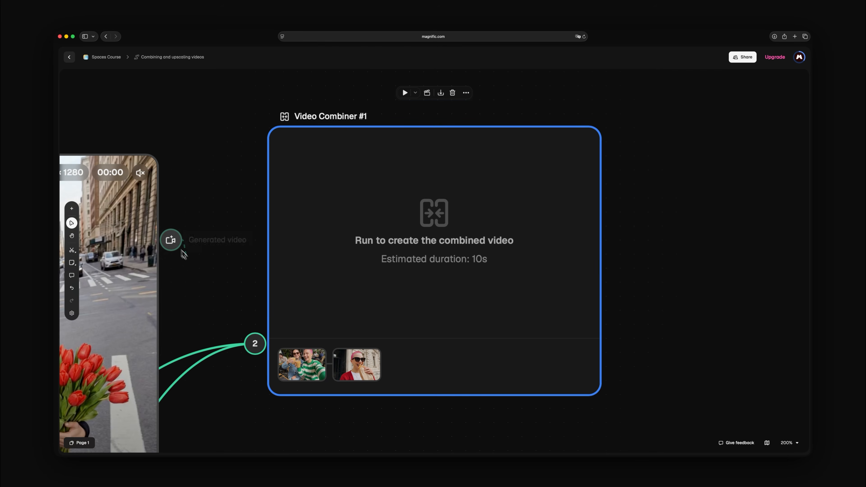
{"action": "left_click_drag", "start_coordinate": [170, 240], "coordinate": [255, 344]}
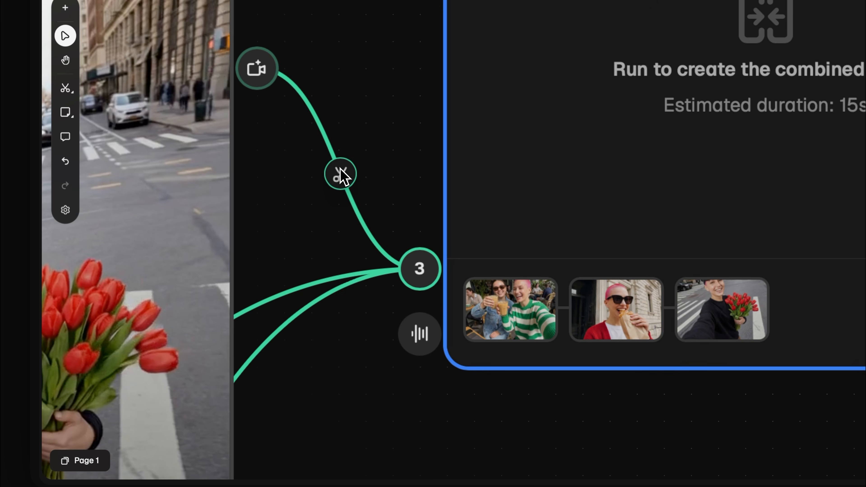
Step: Cut the street video's link to the Video Combiner and reconnect it
{"action": "left_click", "coordinate": [341, 169]}
{"action": "left_click_drag", "start_coordinate": [265, 87], "coordinate": [421, 266]}
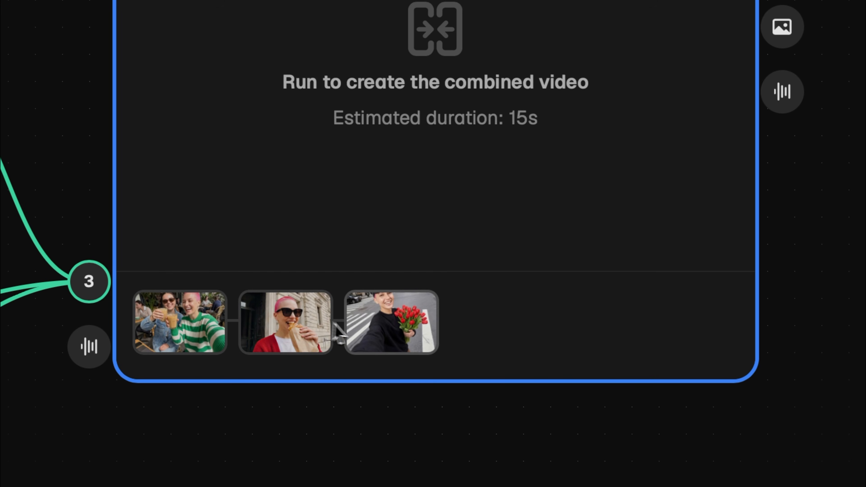
Step: Move the street clip to the first position in the Video Combiner and run only this node
{"action": "left_click_drag", "start_coordinate": [387, 340], "coordinate": [185, 342]}
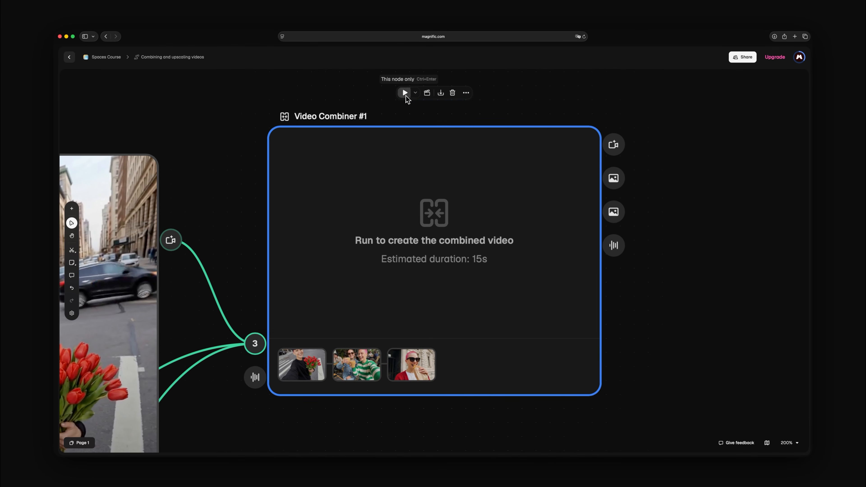
{"action": "left_click", "coordinate": [405, 93]}
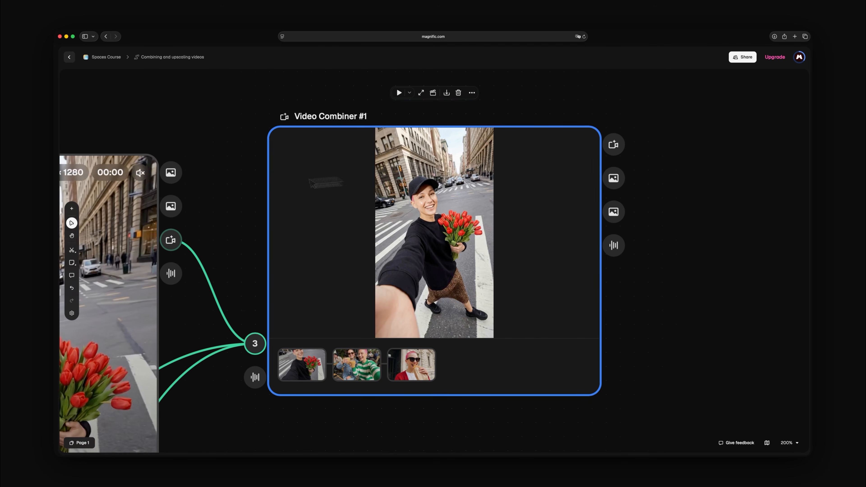
Step: Check the settings and available video models of Video Generator #1 without changing the model
{"action": "left_click", "coordinate": [137, 200]}
{"action": "key", "text": "shift+2"}
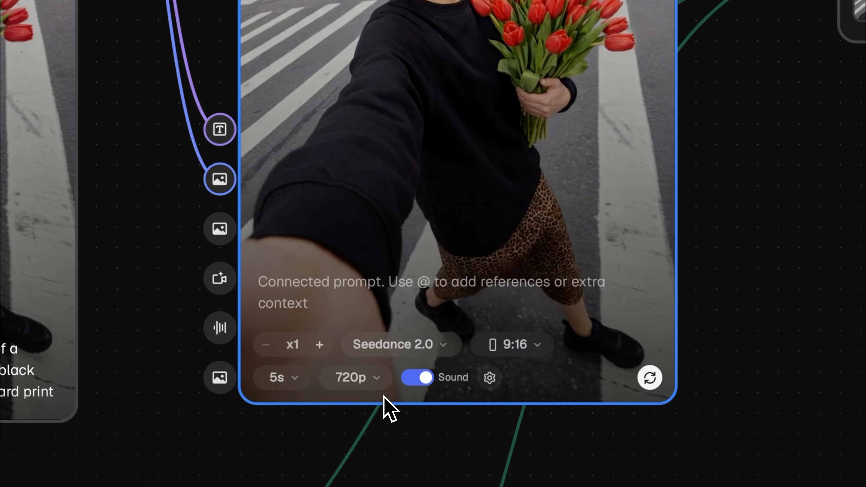
{"action": "left_click", "coordinate": [444, 345]}
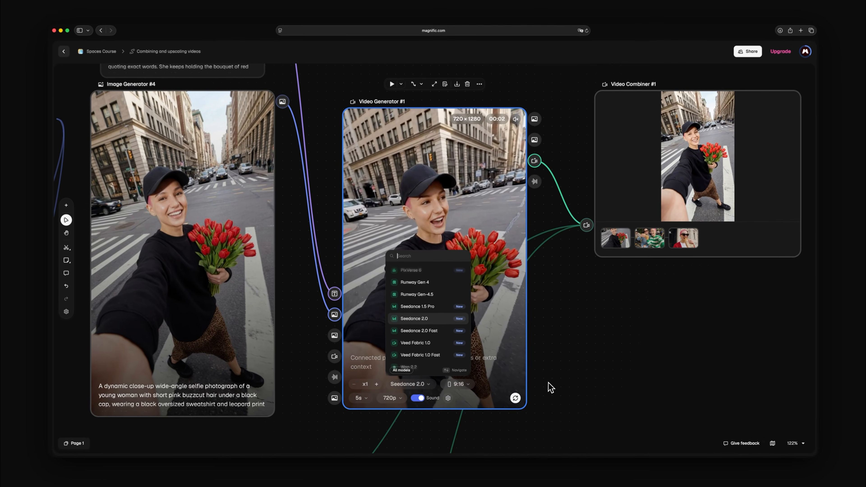
{"action": "left_click", "coordinate": [551, 387]}
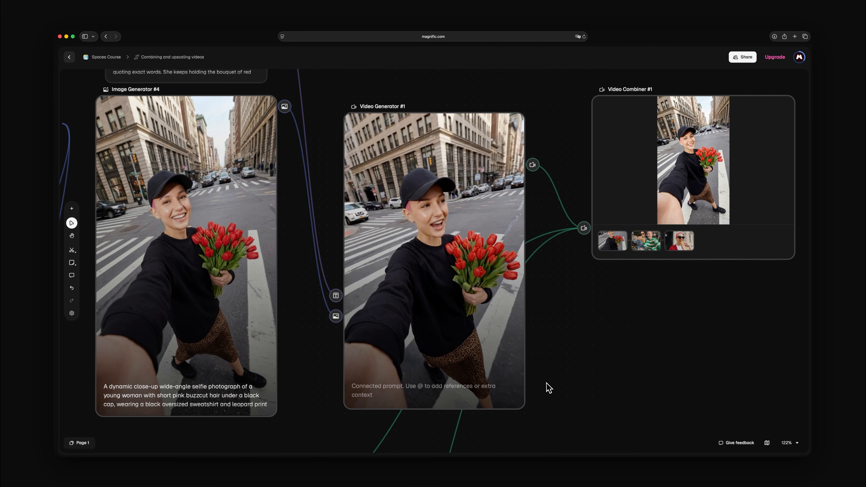
Step: Add a Video Upscaler node next to the Video Combiner and connect the combined video to its input
{"action": "scroll", "coordinate": [433, 261], "scroll_direction": "right", "scroll_amount": 10}
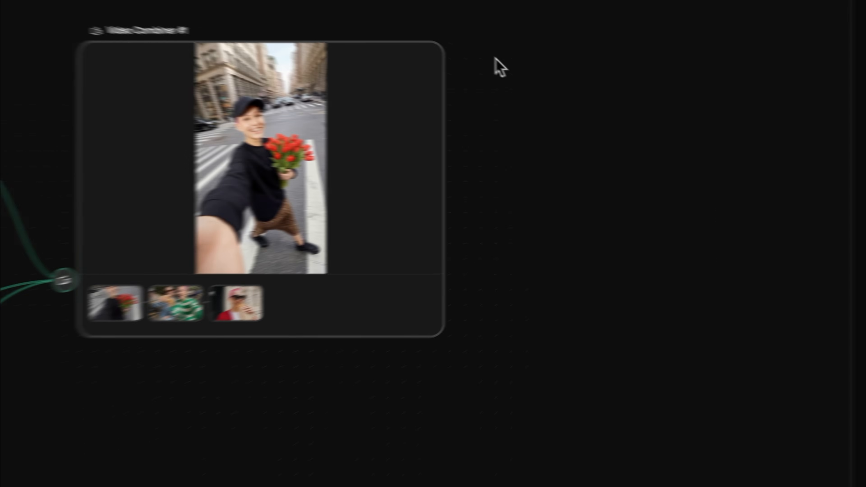
{"action": "double_click", "coordinate": [614, 109]}
{"action": "left_click", "coordinate": [666, 190]}
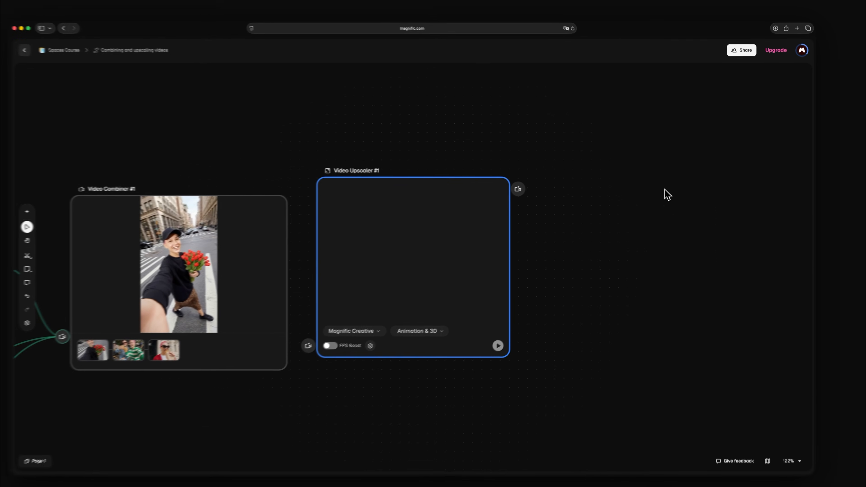
{"action": "left_click_drag", "start_coordinate": [464, 77], "coordinate": [474, 118]}
{"action": "left_click_drag", "start_coordinate": [334, 329], "coordinate": [334, 331]}
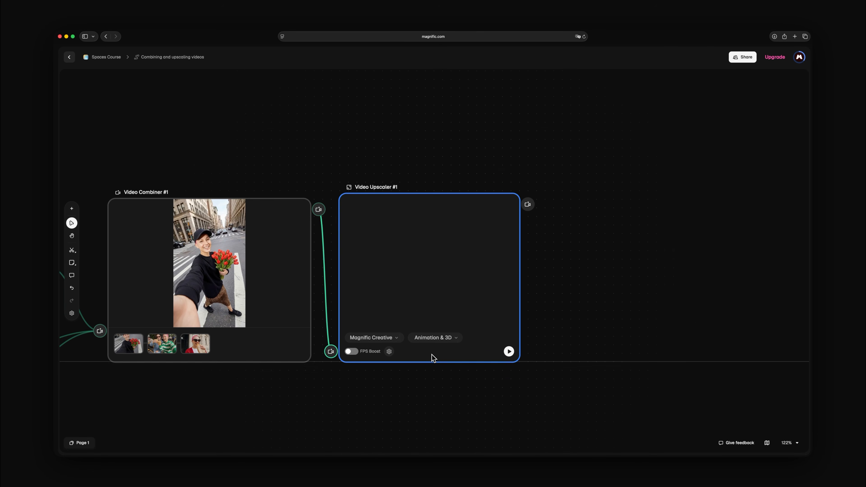
Step: Keep the Video Upscaler's mode on Magnific Creative and turn on FPS Boost
{"action": "key", "text": "shift+2"}
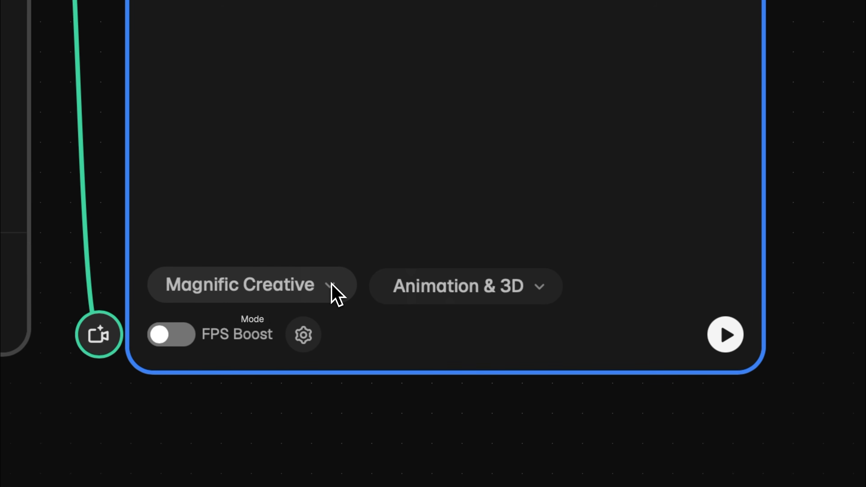
{"action": "left_click", "coordinate": [331, 285]}
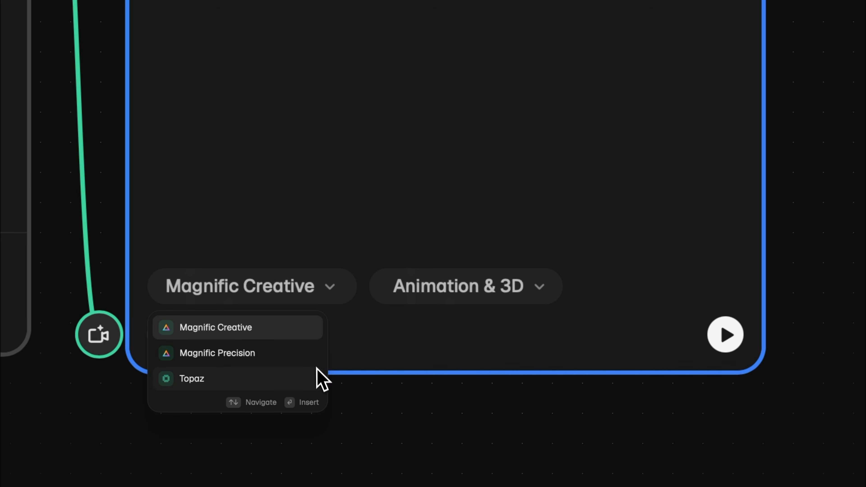
{"action": "left_click", "coordinate": [219, 337]}
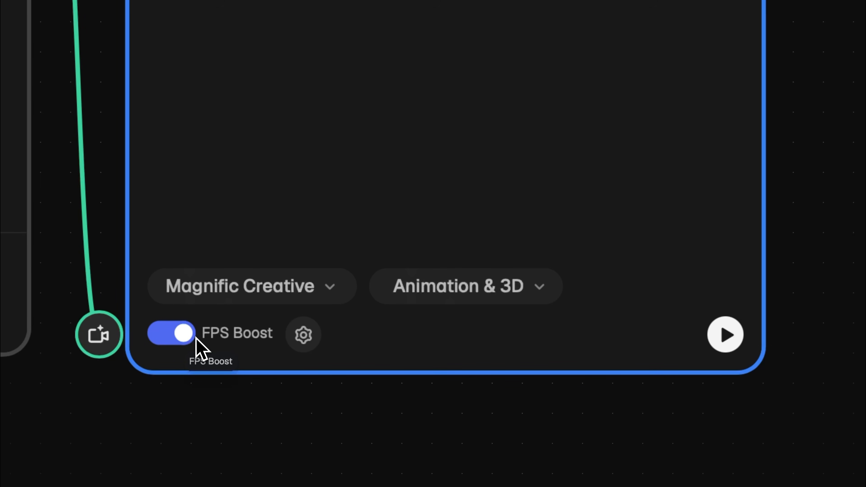
Step: Open the Video Upscaler's settings, switch to Precision mode and check its model and output resolution options
{"action": "left_click", "coordinate": [303, 341]}
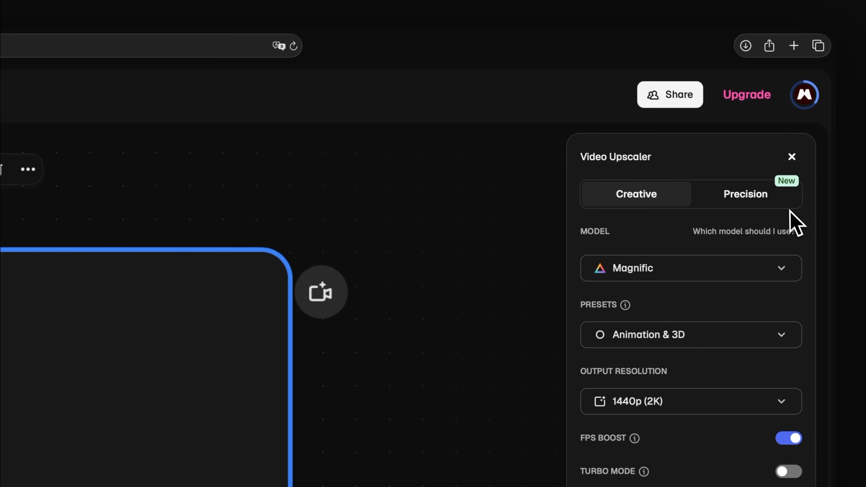
{"action": "left_click", "coordinate": [786, 200]}
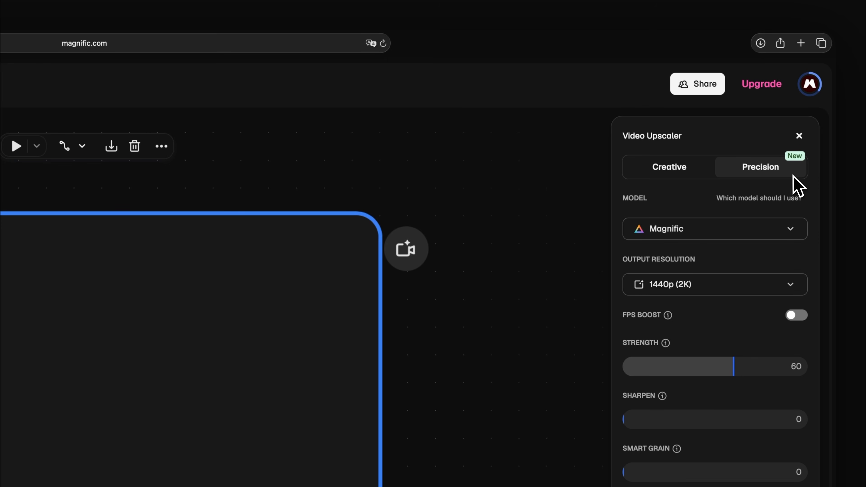
{"action": "left_click", "coordinate": [752, 238]}
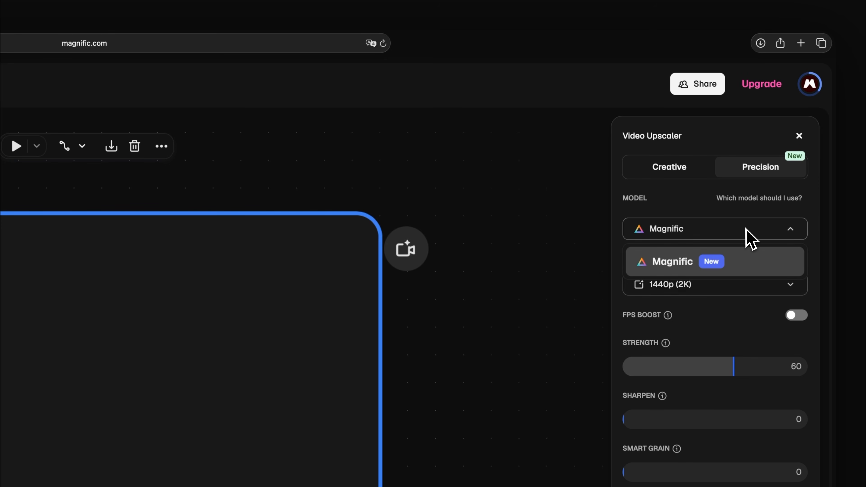
{"action": "left_click", "coordinate": [751, 238]}
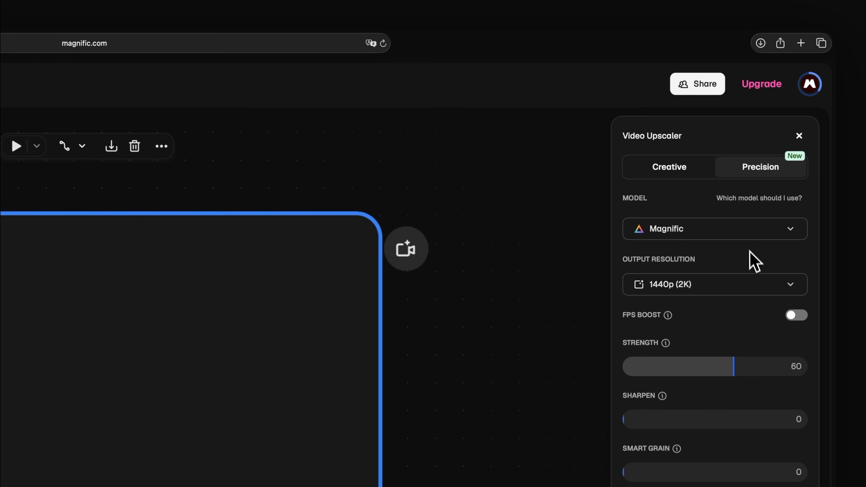
{"action": "left_click", "coordinate": [754, 289]}
{"action": "left_click", "coordinate": [750, 284]}
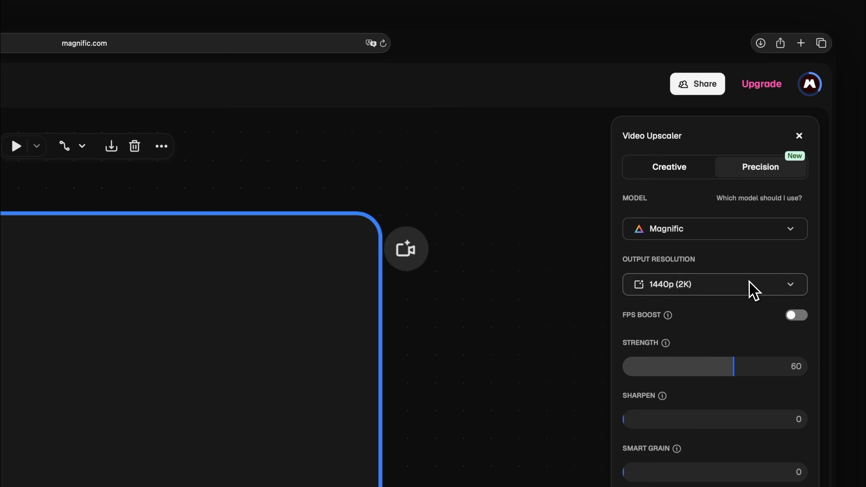
Step: Switch the Video Upscaler back to Creative mode, keep the Magnific model and check the available presets and output resolutions
{"action": "left_click", "coordinate": [683, 171]}
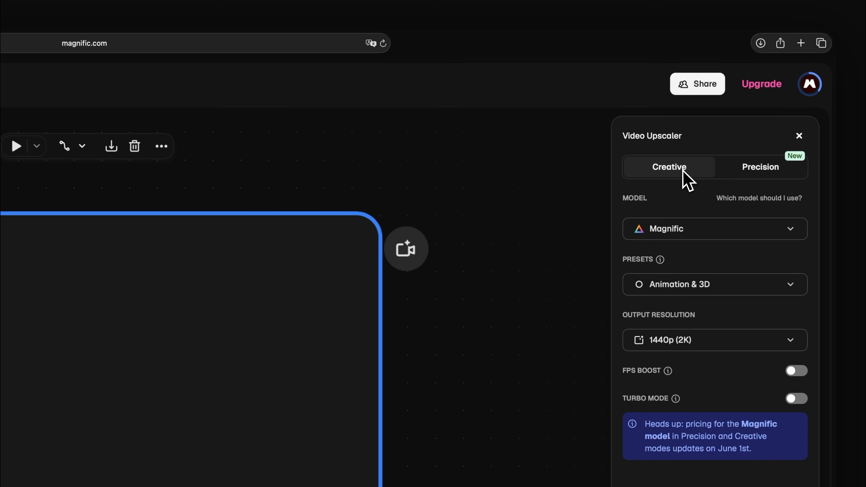
{"action": "left_click", "coordinate": [768, 229]}
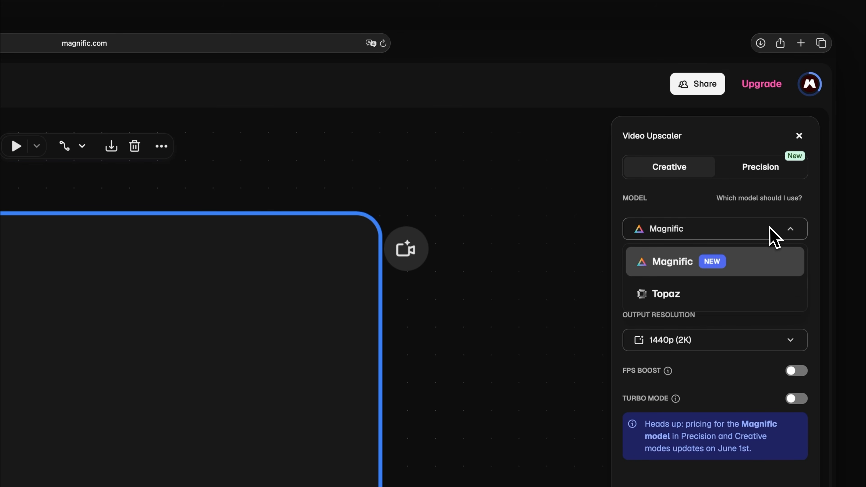
{"action": "left_click", "coordinate": [770, 261]}
{"action": "left_click", "coordinate": [761, 289]}
{"action": "left_click", "coordinate": [763, 291]}
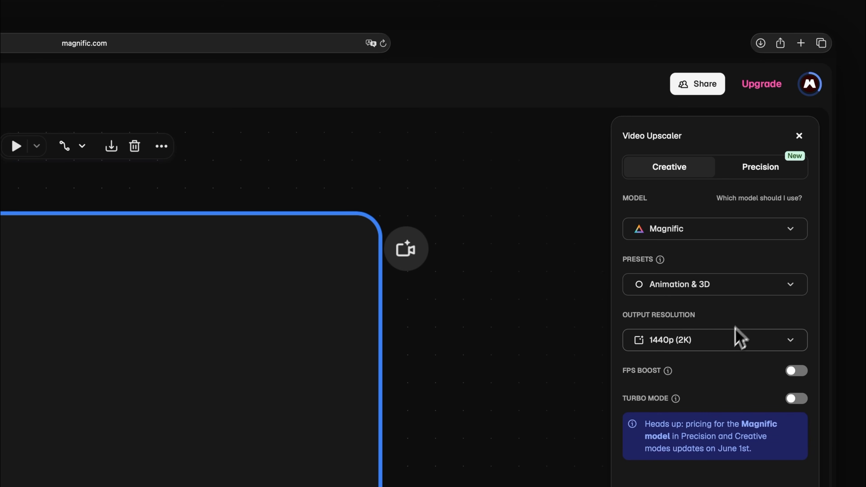
{"action": "left_click", "coordinate": [729, 341]}
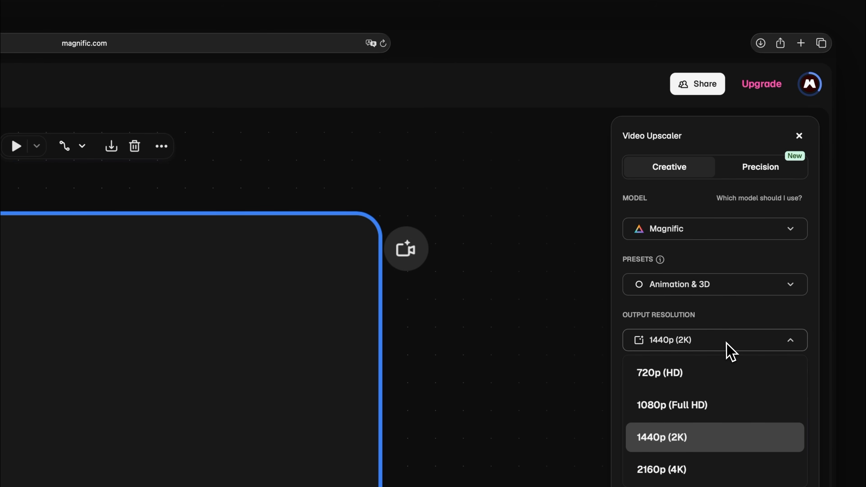
{"action": "left_click", "coordinate": [727, 343]}
Step: Set the Video Upscaler to the Realistic preset with 1080p (Full HD) output resolution and run it
{"action": "left_click", "coordinate": [698, 290]}
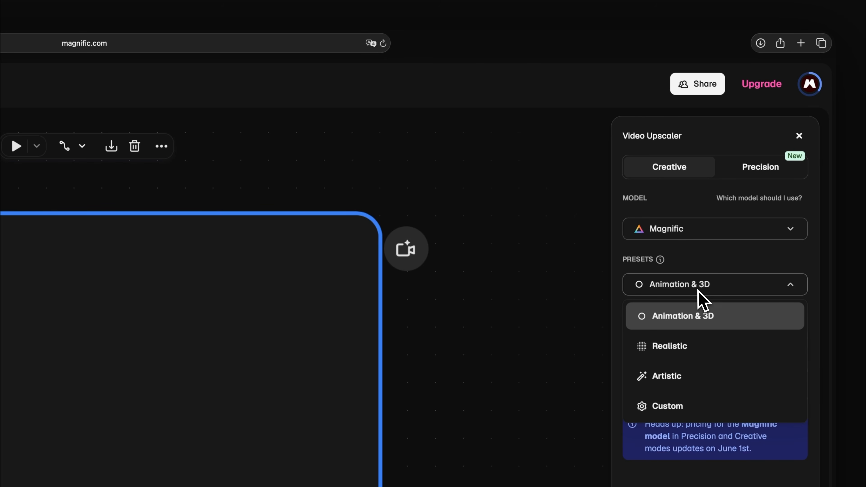
{"action": "left_click", "coordinate": [711, 347]}
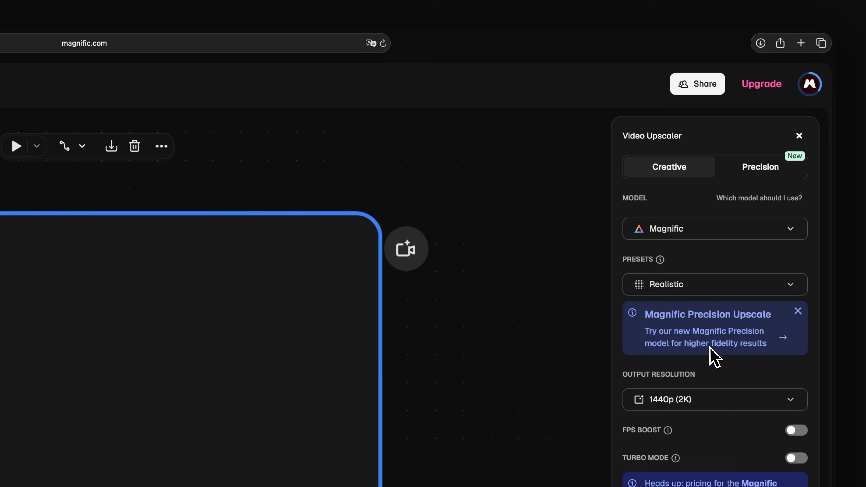
{"action": "left_click", "coordinate": [672, 400]}
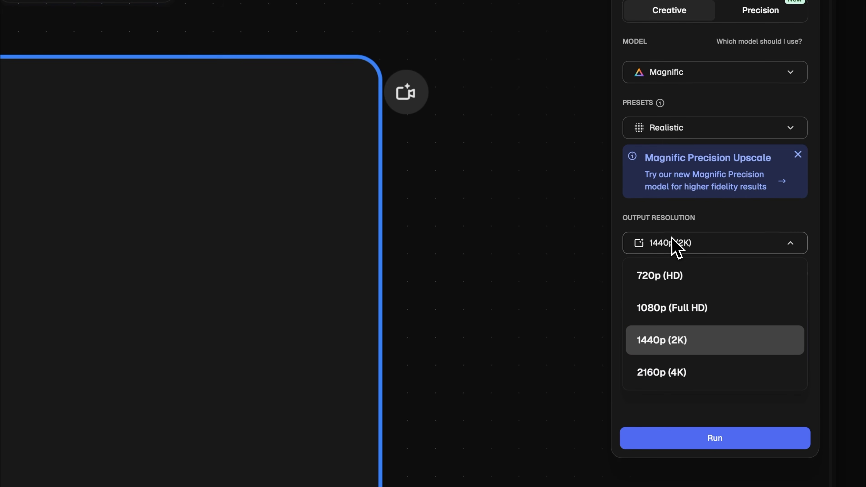
{"action": "left_click", "coordinate": [721, 309]}
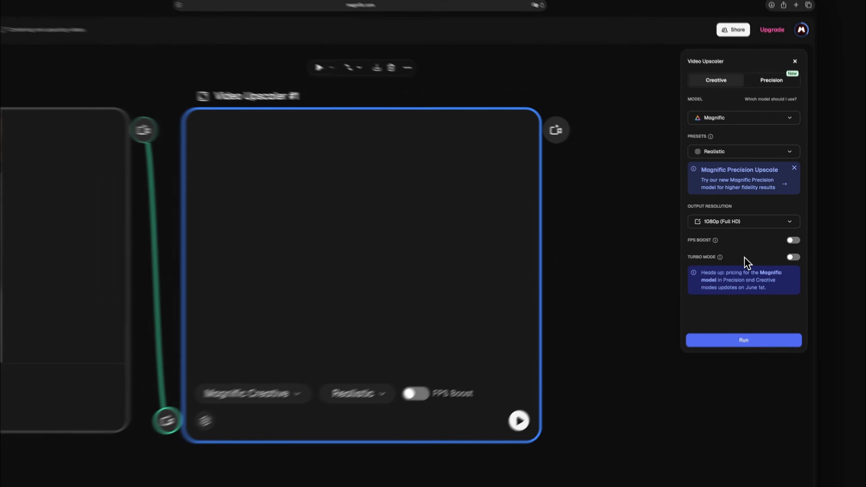
{"action": "left_click", "coordinate": [747, 340]}
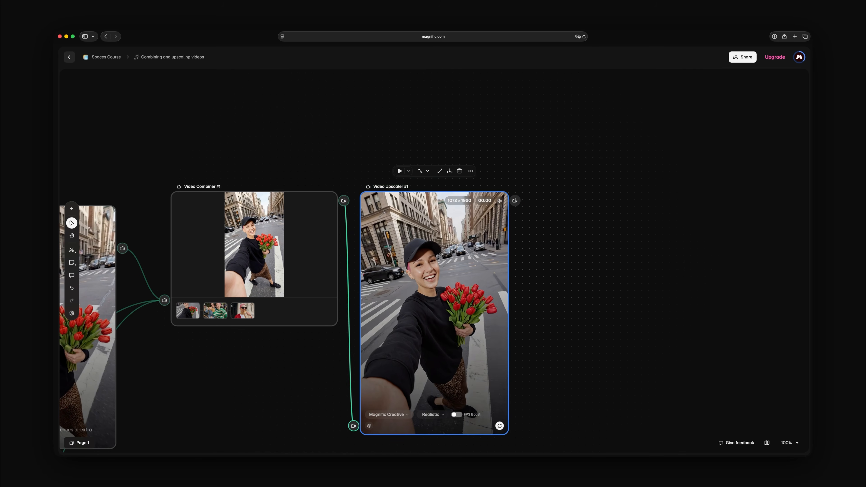
{"action": "left_click", "coordinate": [399, 170]}
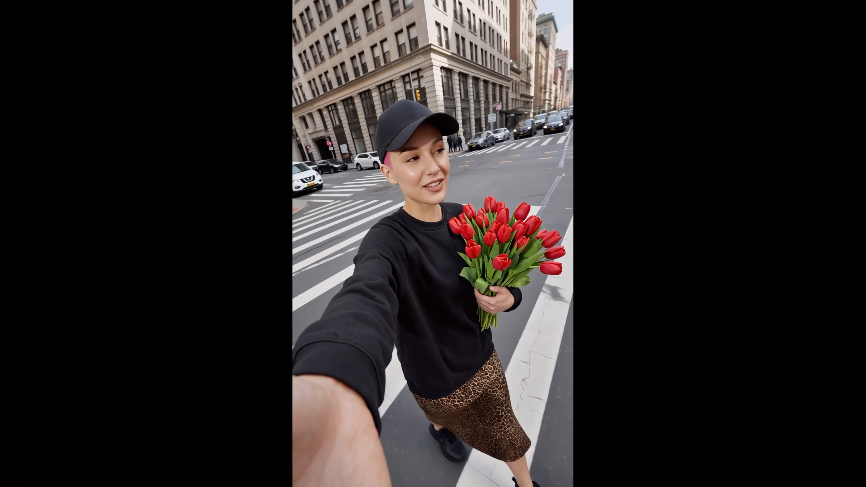